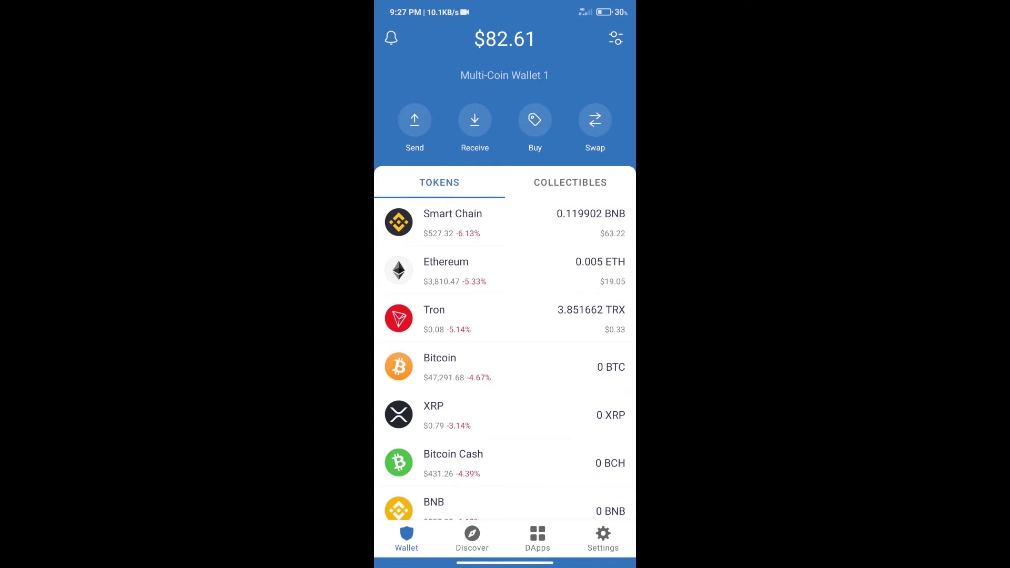
Step: Open the Buy coin list from the Trust Wallet home screen
{"action": "left_click", "coordinate": [535, 120]}
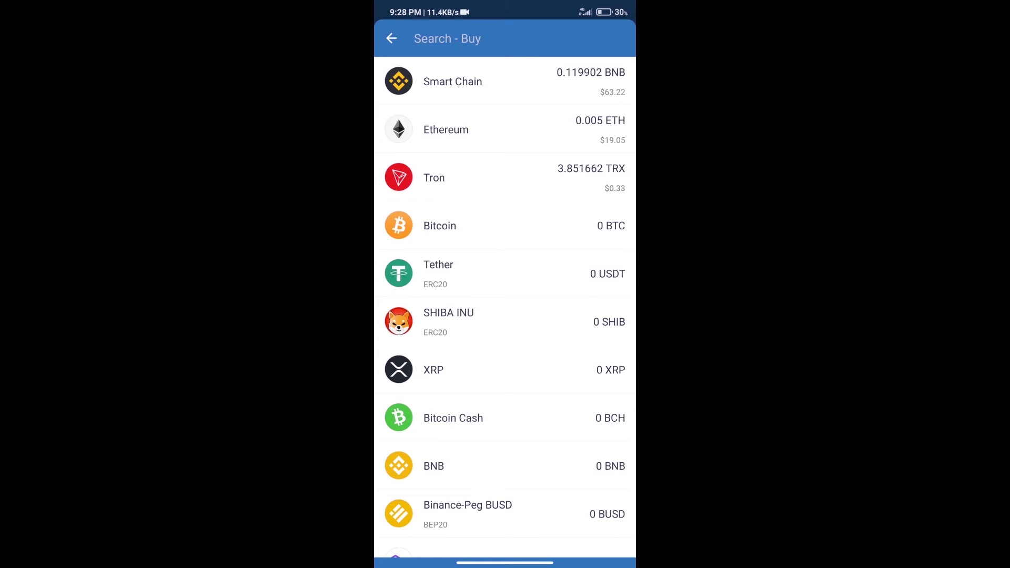
Step: Search for BNB and get a $50 buy quote, then return to the wallet
{"action": "left_click", "coordinate": [474, 38]}
{"action": "type", "text": "bn"}
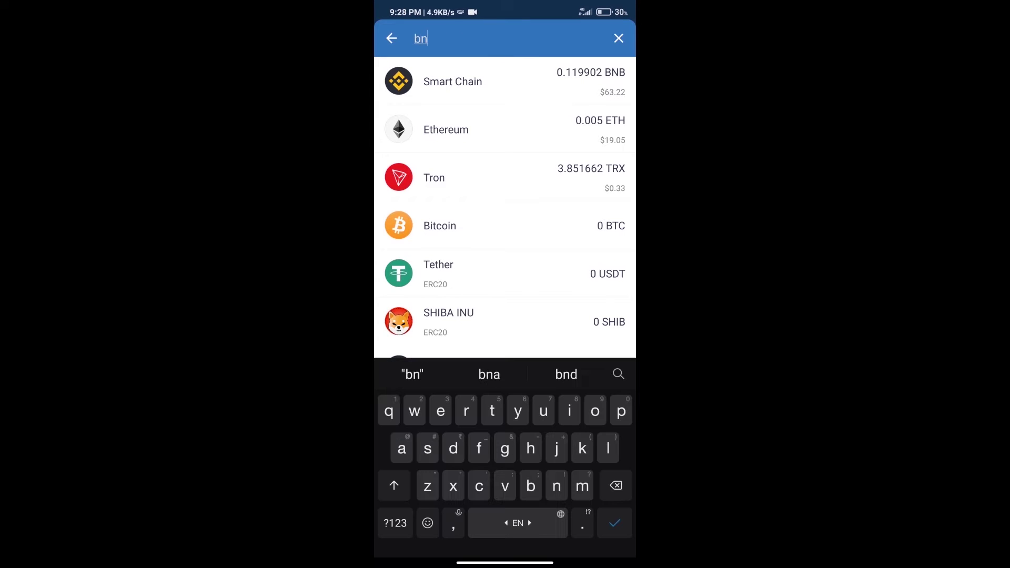
{"action": "type", "text": "b"}
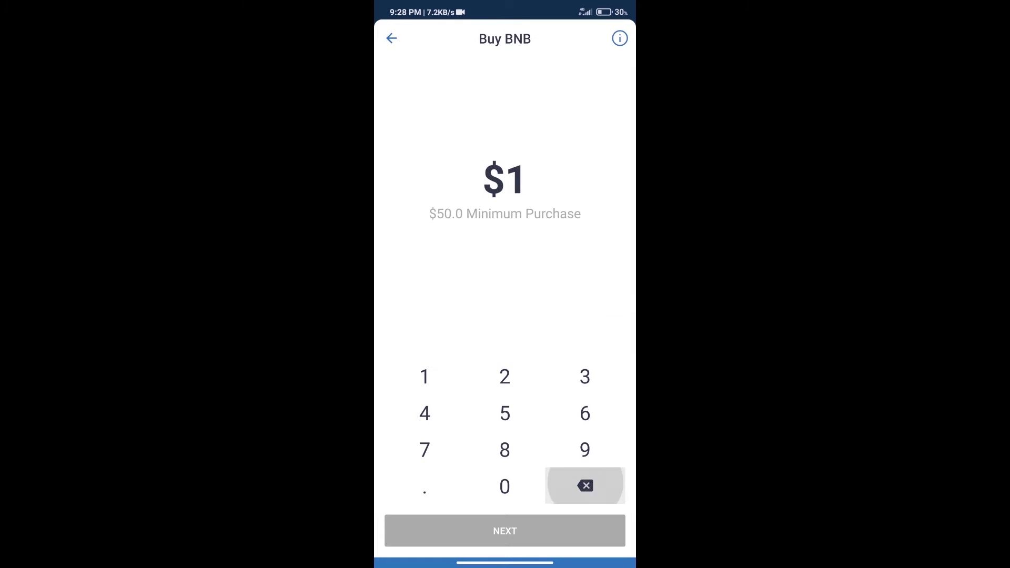
{"action": "left_click", "coordinate": [504, 413]}
{"action": "left_click", "coordinate": [504, 486]}
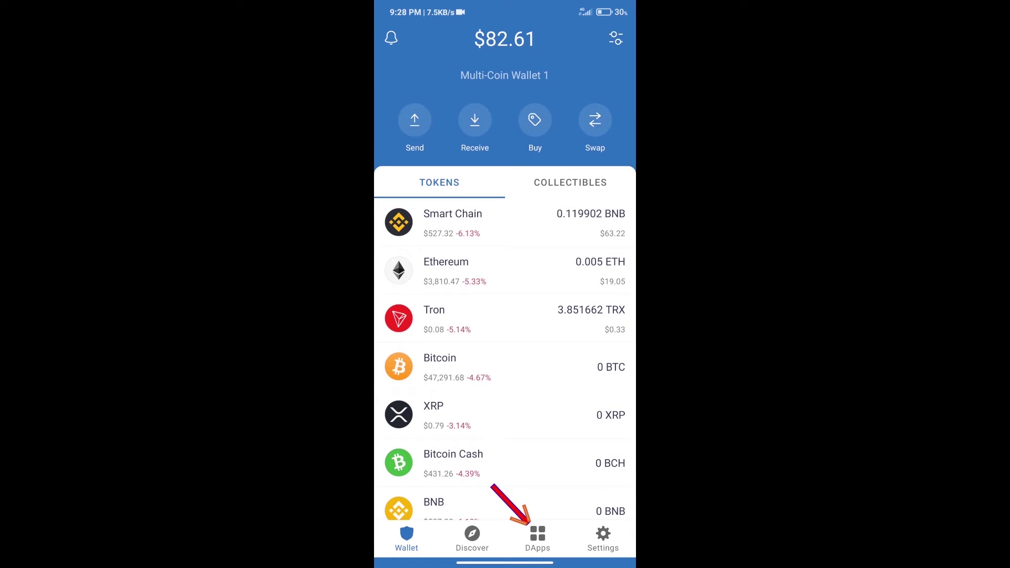
Step: Open PancakeSwap from DApps and connect it to the Trust Wallet account
{"action": "left_click", "coordinate": [538, 539]}
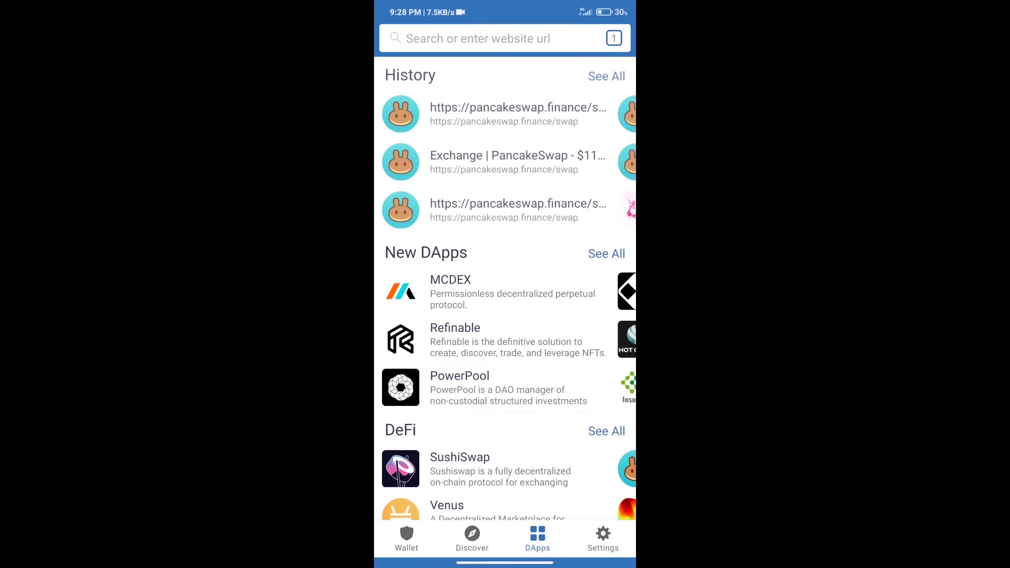
{"action": "scroll", "coordinate": [506, 316], "scroll_direction": "down", "scroll_amount": 5}
{"action": "scroll", "coordinate": [505, 316], "scroll_direction": "down", "scroll_amount": 3}
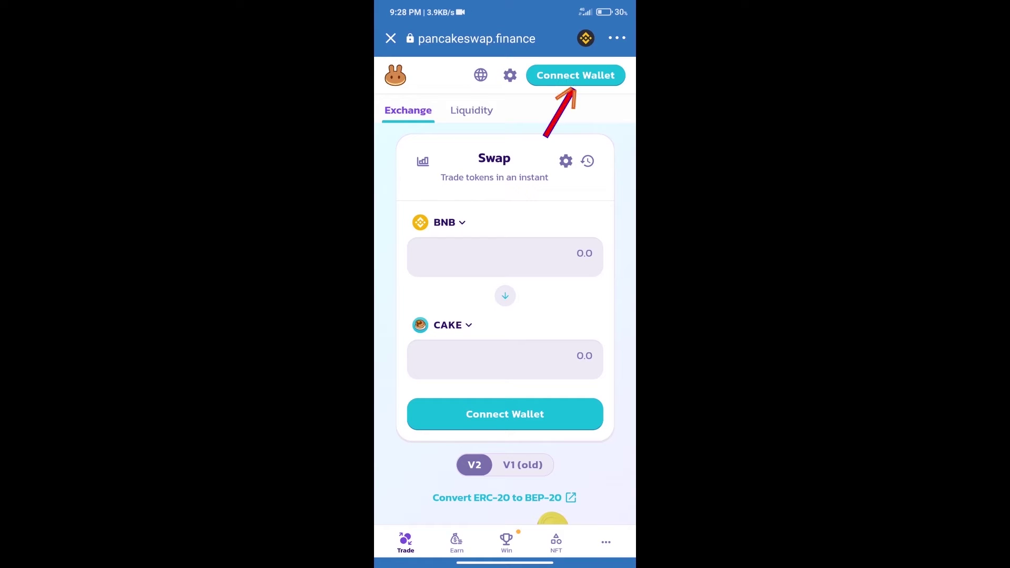
{"action": "left_click", "coordinate": [575, 75]}
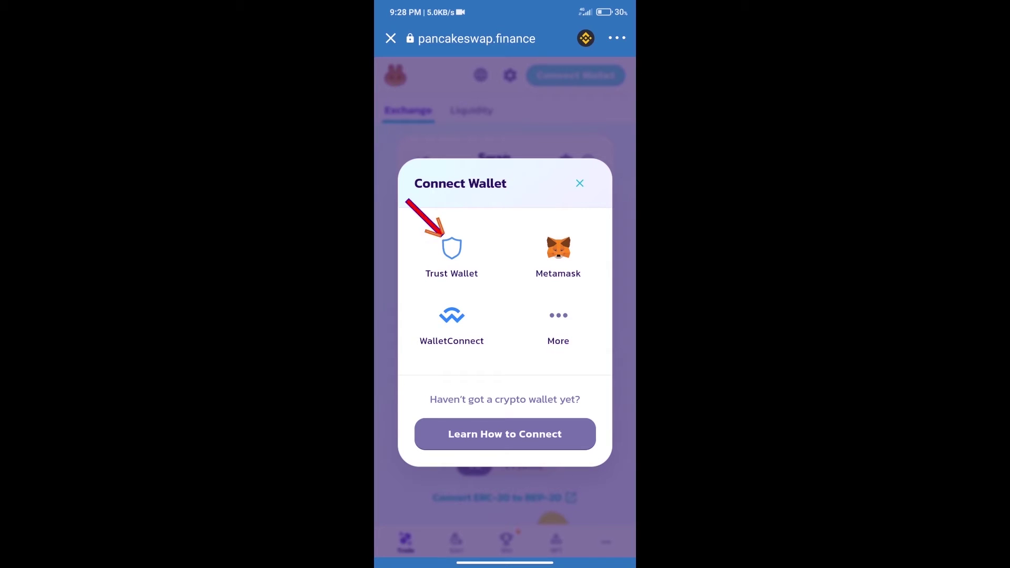
{"action": "left_click", "coordinate": [452, 253]}
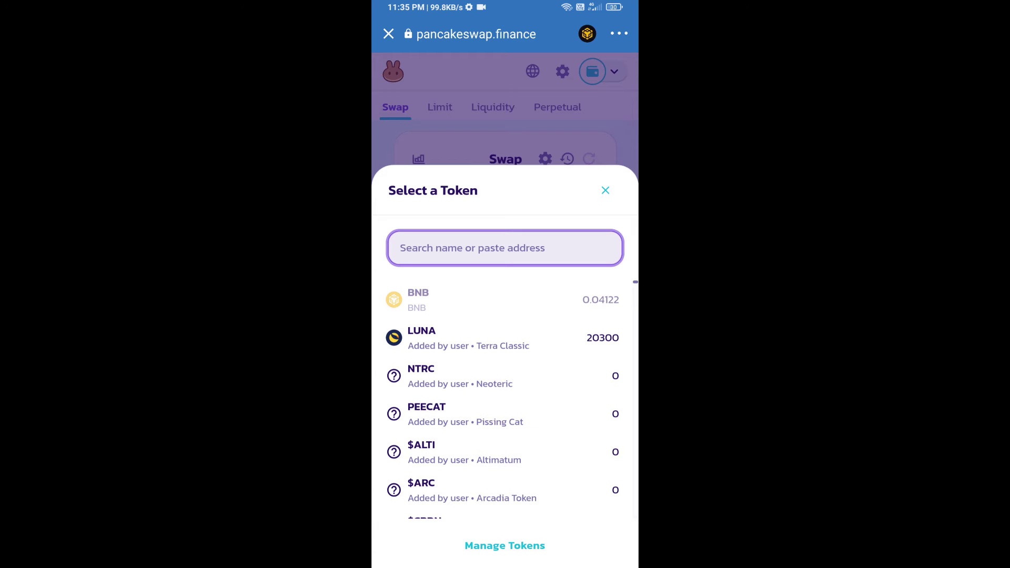
Step: Copy the FIFA contract address from CoinMarketCap and return to PancakeSwap's token search
{"action": "key", "text": "super"}
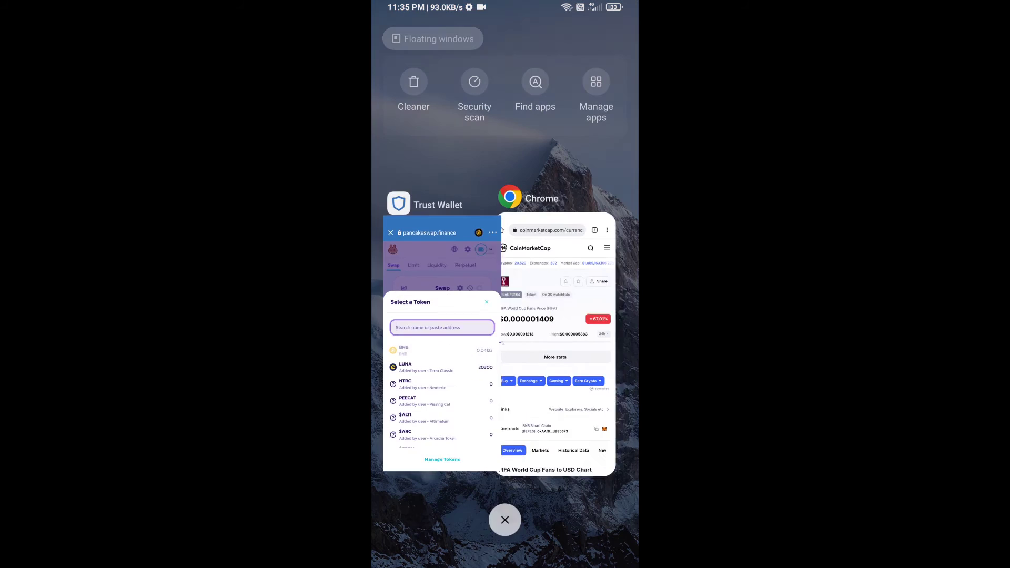
{"action": "left_click", "coordinate": [552, 340]}
{"action": "left_click", "coordinate": [596, 468]}
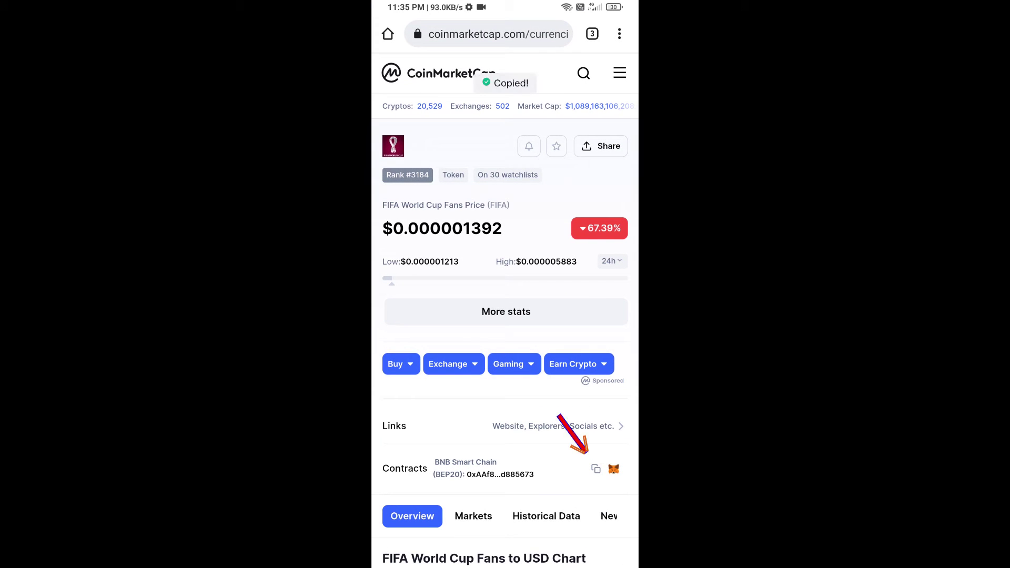
{"action": "key", "text": "super"}
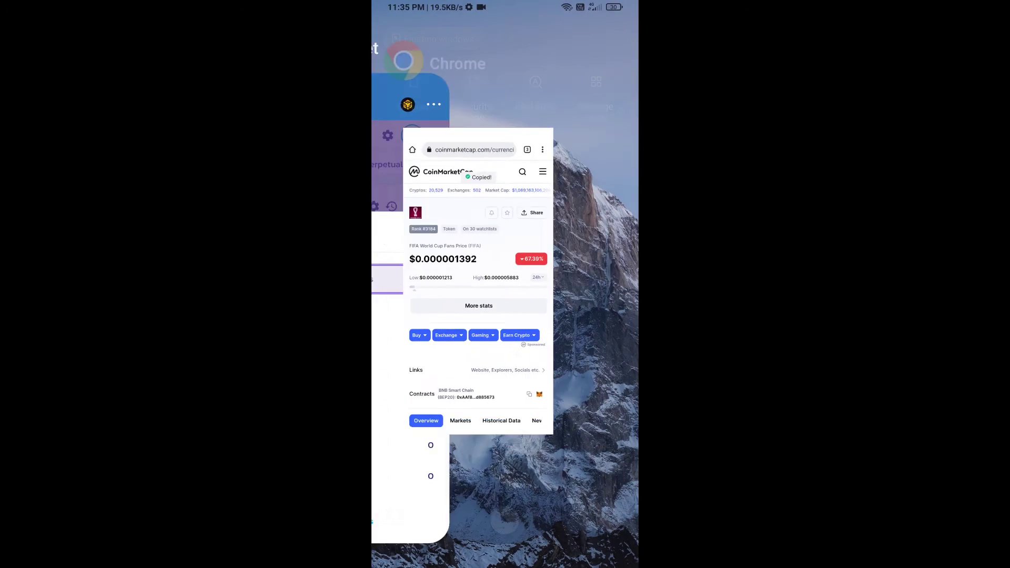
{"action": "left_click", "coordinate": [568, 339]}
{"action": "left_click", "coordinate": [505, 248]}
Step: Paste the contract address and import FIFA World Cup, acknowledging the risk warning
{"action": "left_click", "coordinate": [406, 218]}
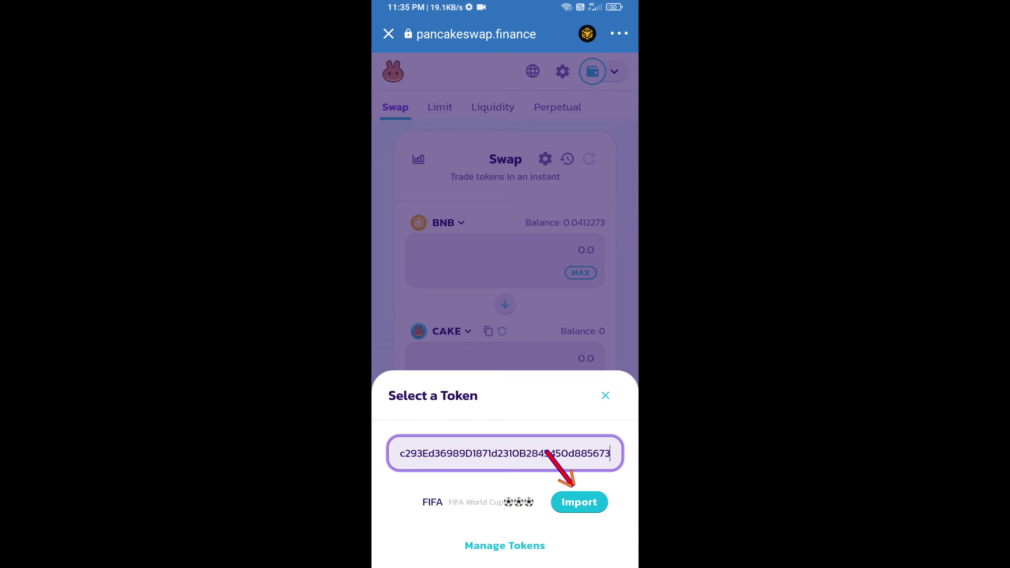
{"action": "left_click", "coordinate": [582, 501]}
{"action": "left_click", "coordinate": [400, 540]}
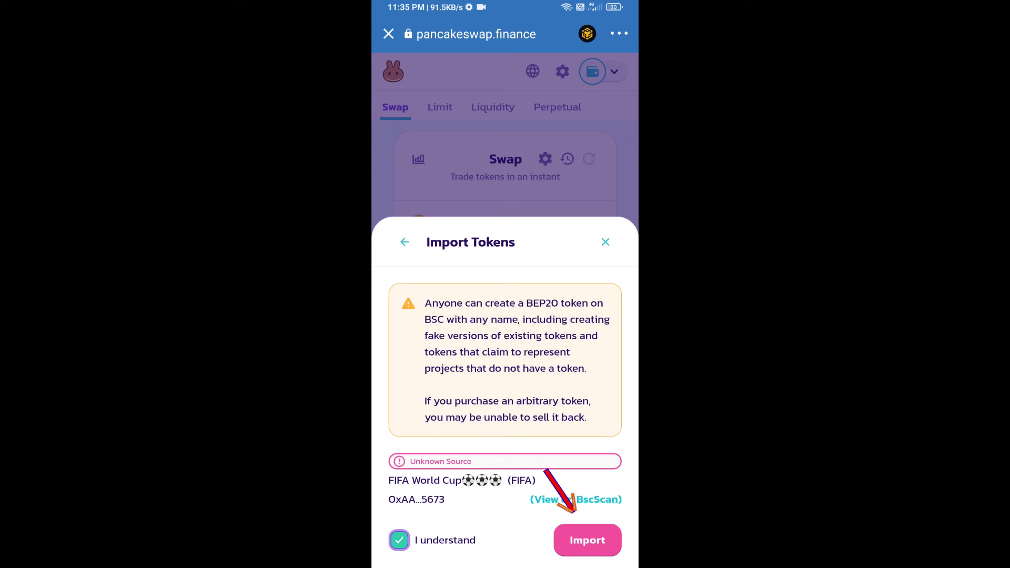
{"action": "left_click", "coordinate": [587, 539]}
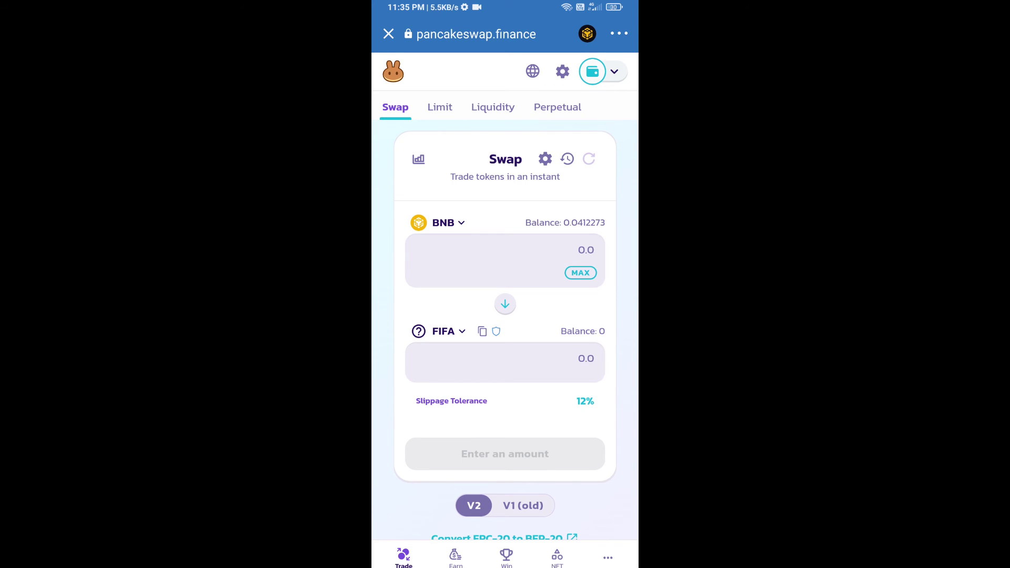
Step: Change the slippage tolerance from 12.00 to 1 in swap settings
{"action": "left_click", "coordinate": [545, 159]}
{"action": "left_click", "coordinate": [557, 309]}
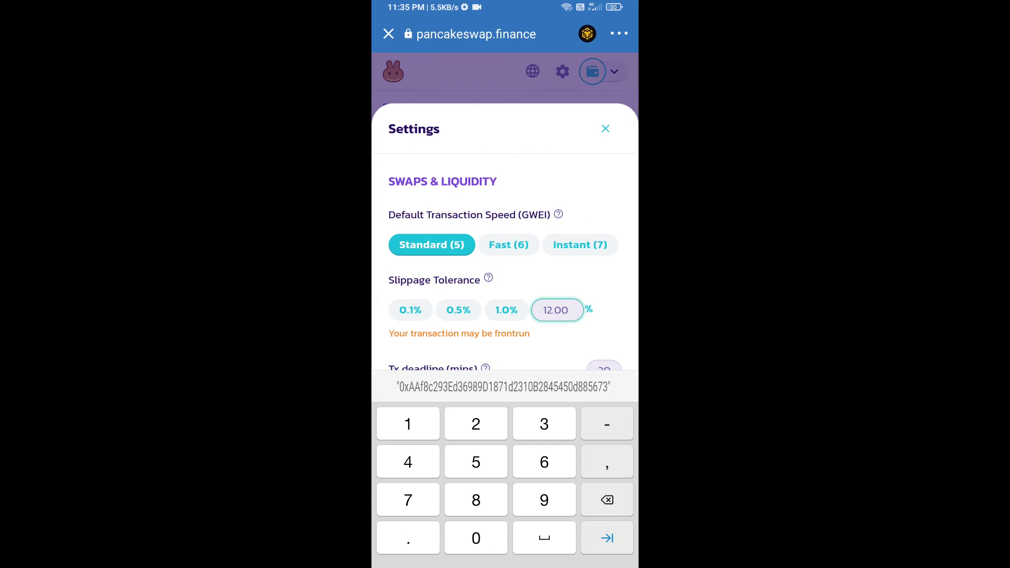
{"action": "type", "text": "1"}
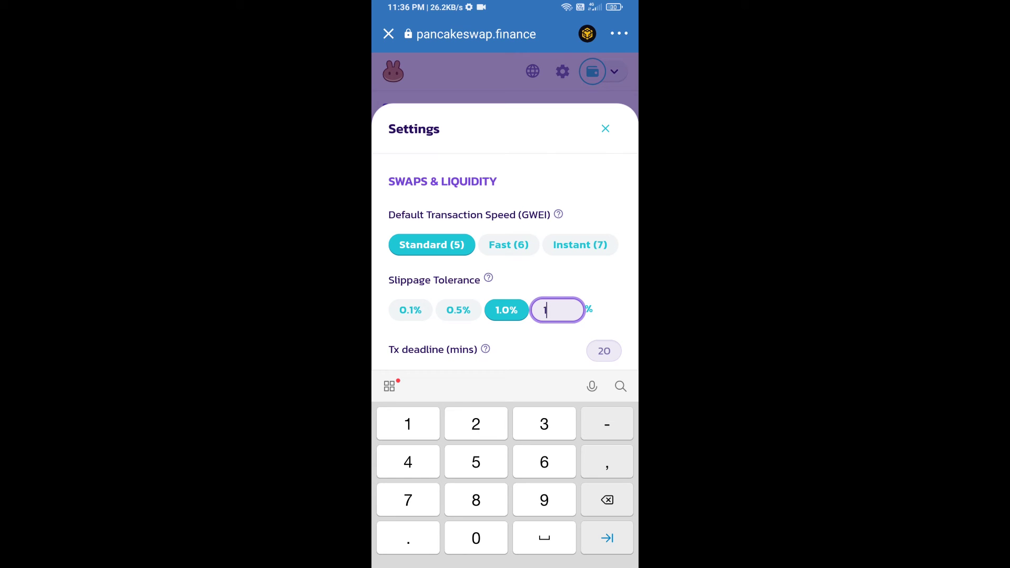
{"action": "left_click", "coordinate": [606, 129]}
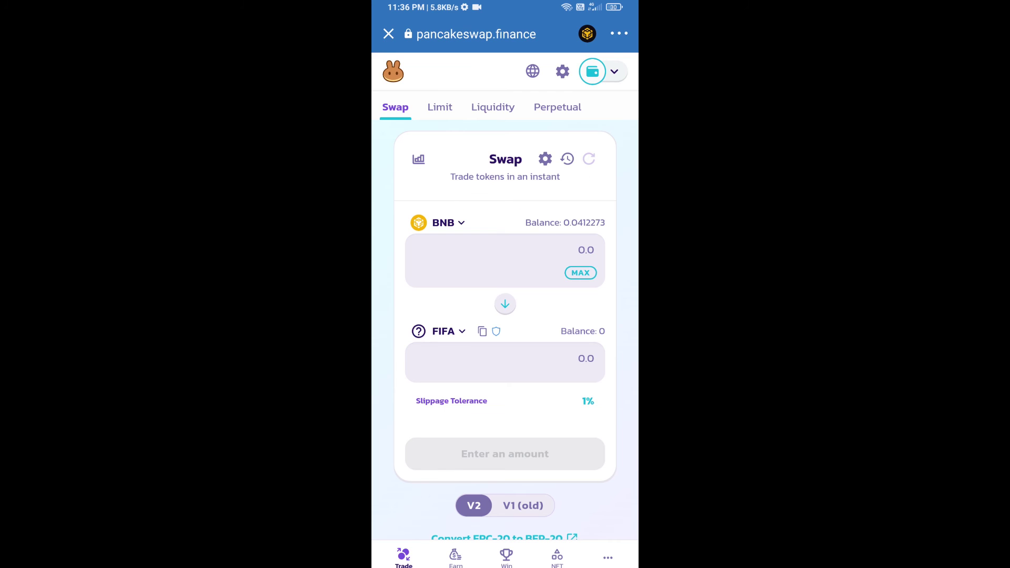
Step: Swap BNB for 1000 FIFA, accepting the updated price and confirming
{"action": "left_click", "coordinate": [505, 359]}
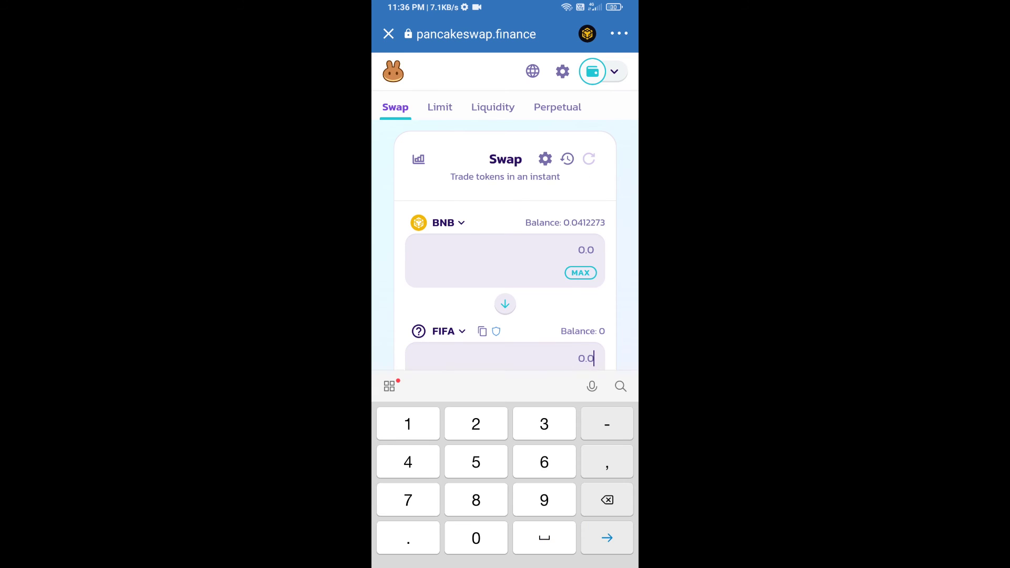
{"action": "type", "text": "10"}
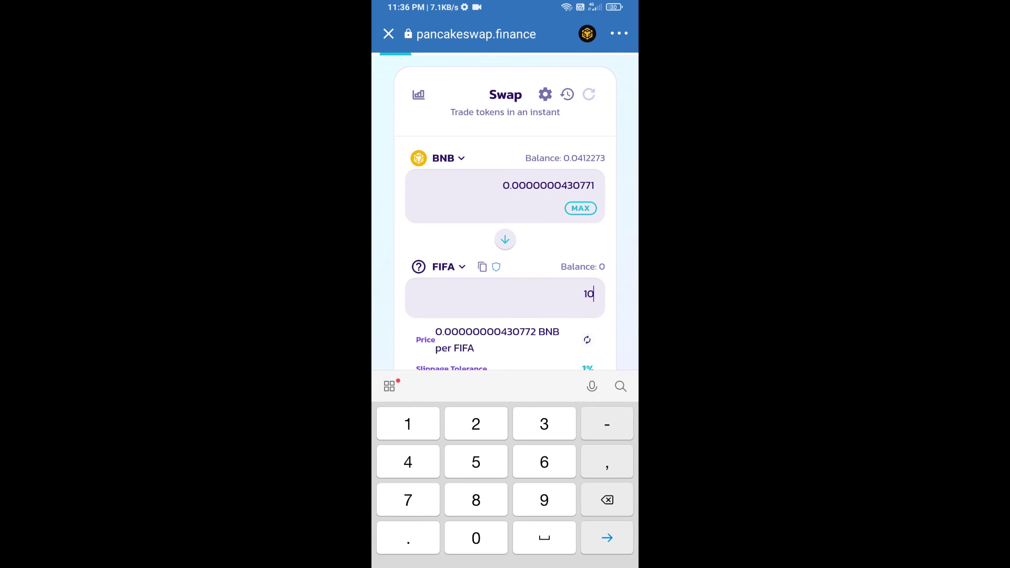
{"action": "type", "text": "00"}
{"action": "scroll", "coordinate": [505, 213], "scroll_direction": "down", "scroll_amount": 3}
{"action": "scroll", "coordinate": [505, 213], "scroll_direction": "down", "scroll_amount": 3}
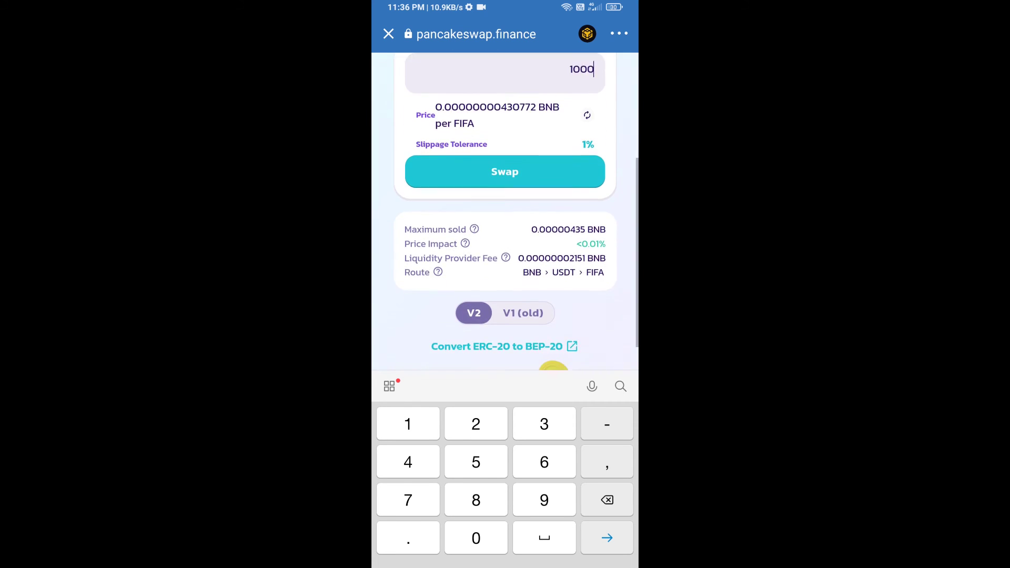
{"action": "scroll", "coordinate": [505, 213], "scroll_direction": "down", "scroll_amount": 2}
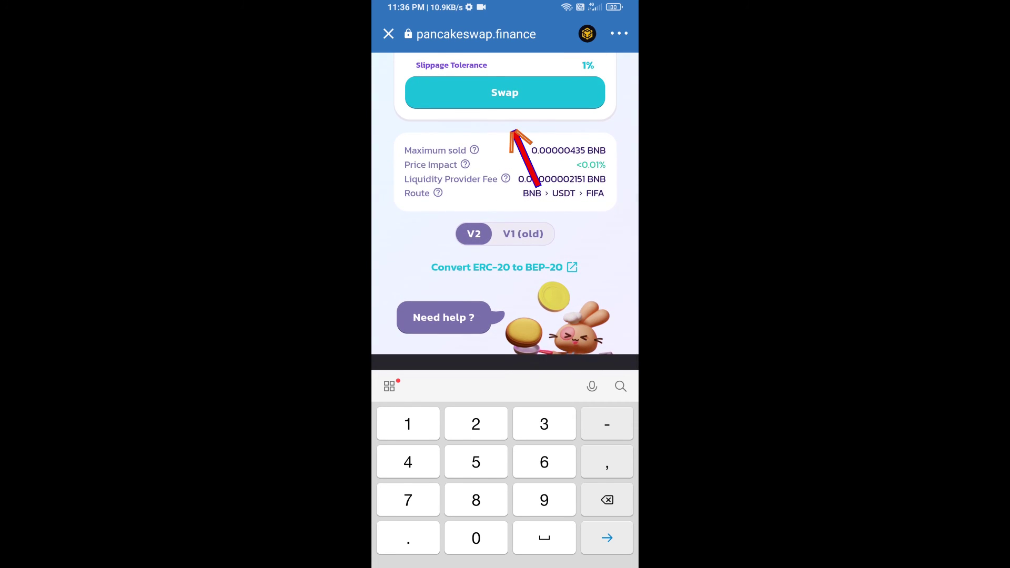
{"action": "left_click", "coordinate": [504, 92]}
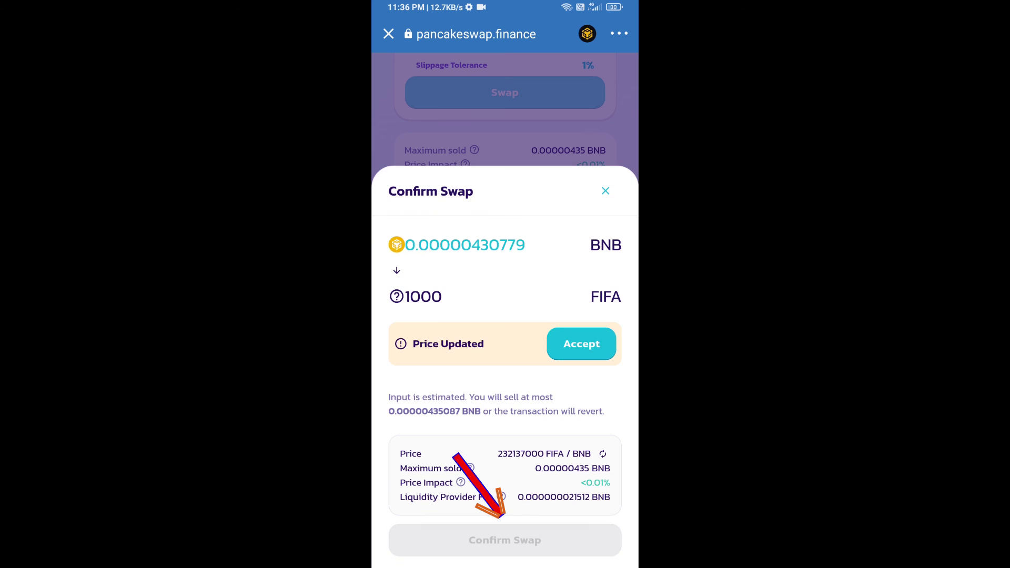
{"action": "left_click", "coordinate": [582, 344]}
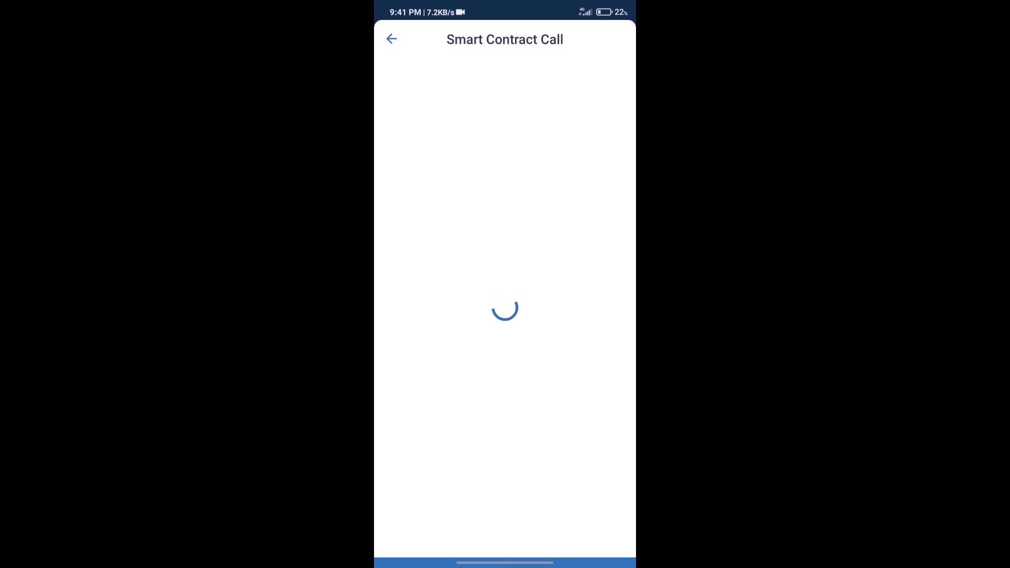